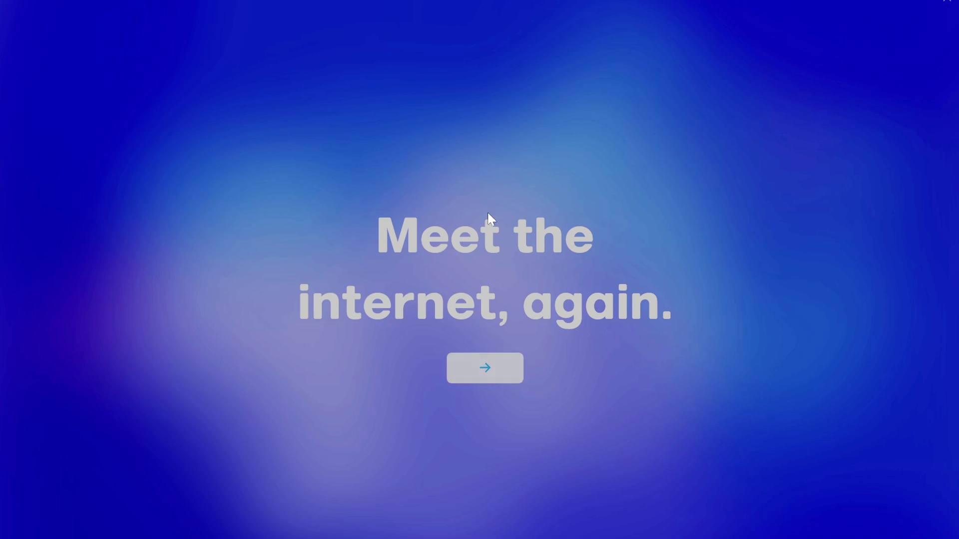
# Complete onboarding past the import step, answering 'NO, still exploring my options.' to making Arc the default browser
pyautogui.click(496, 370)
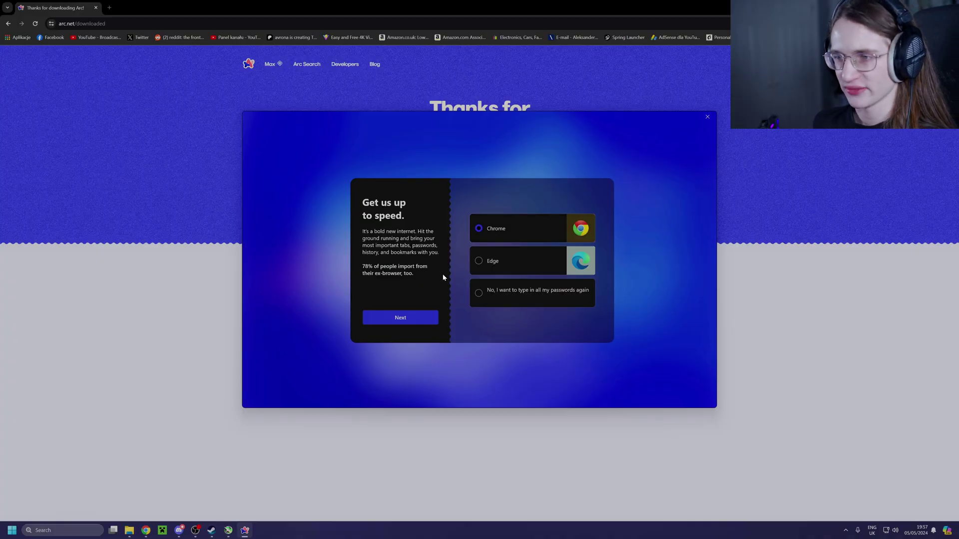
pyautogui.click(413, 322)
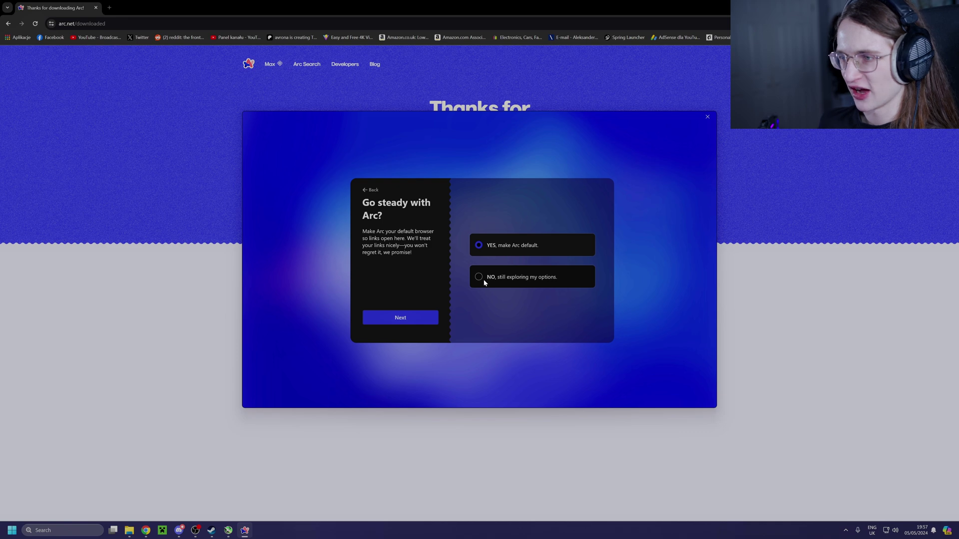
pyautogui.click(484, 282)
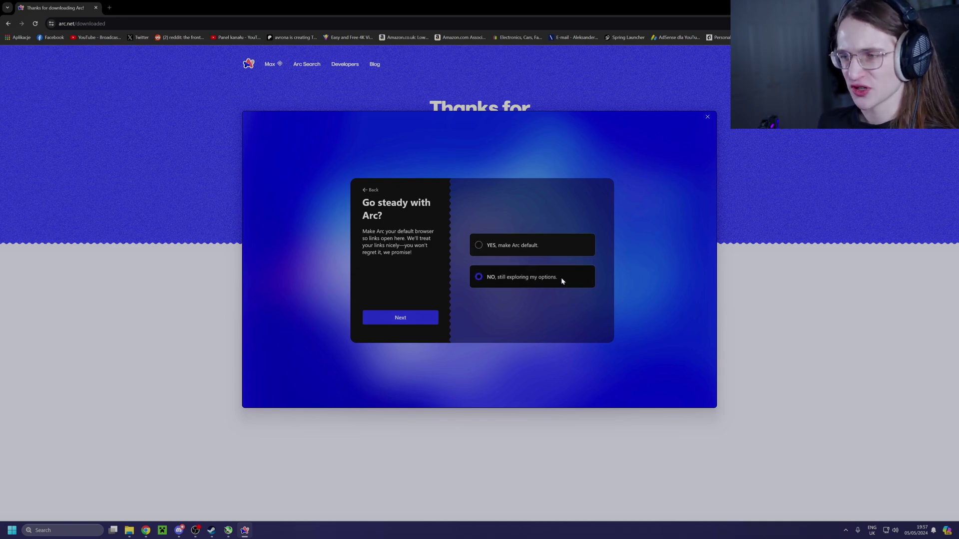
pyautogui.click(420, 316)
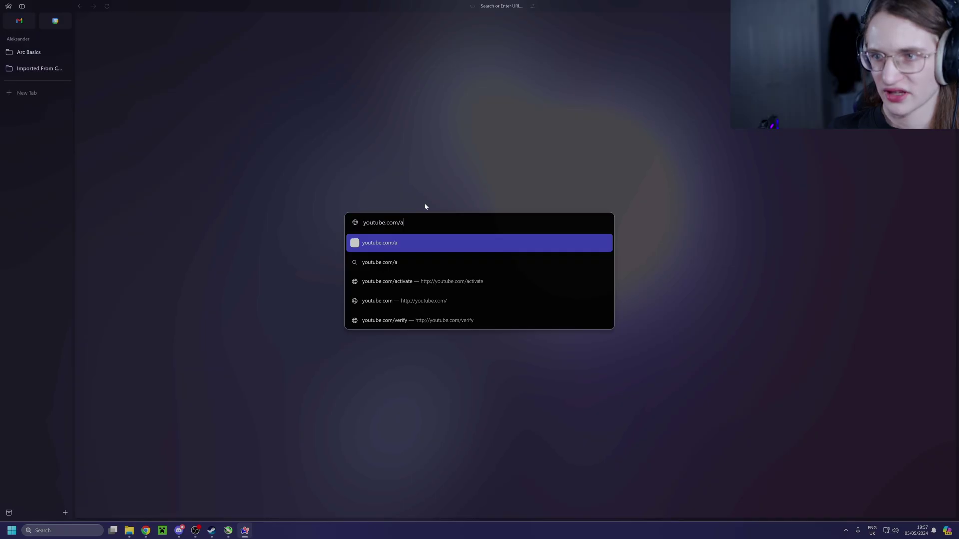
# Load the 'vrona' YouTube channel address in a new tab and accept all YouTube cookies
pyautogui.write('vrona')
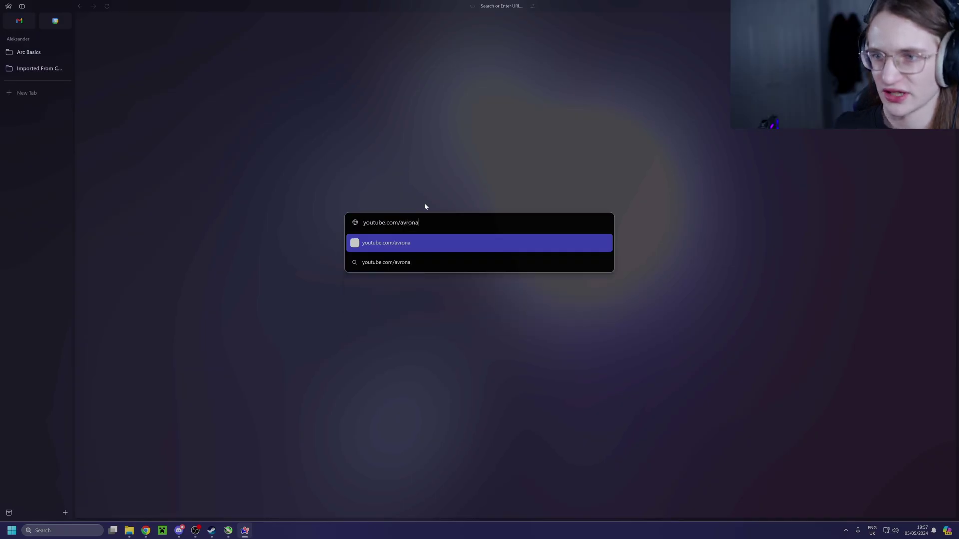
pyautogui.press('Return')
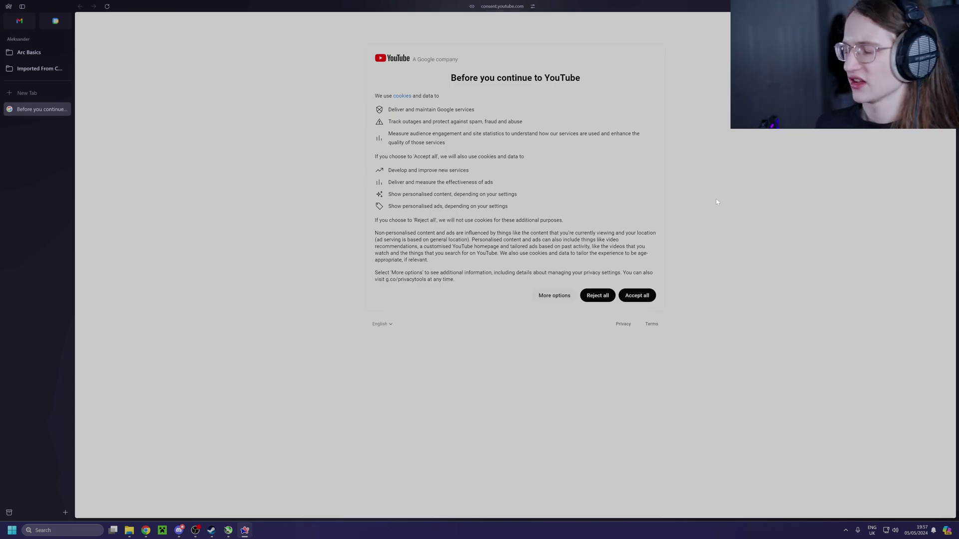
pyautogui.click(638, 296)
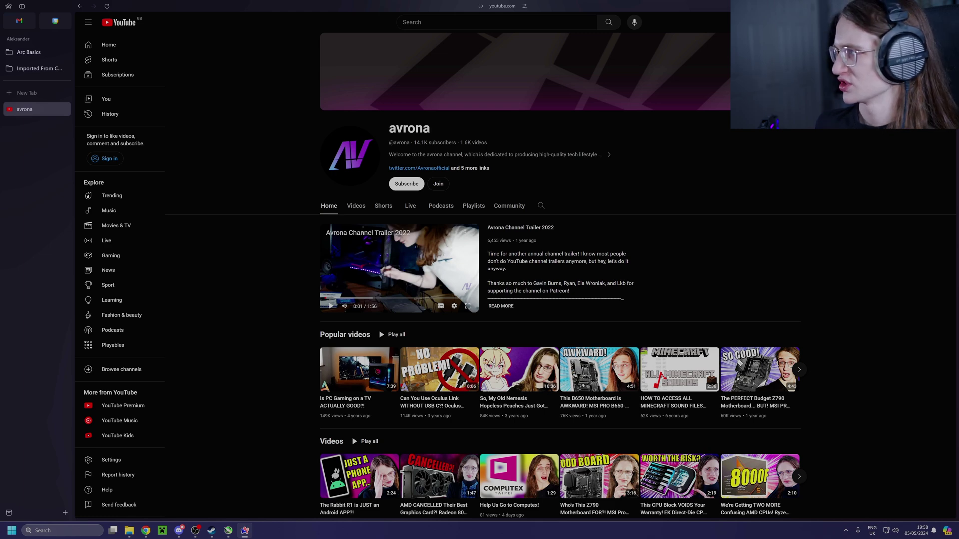
# Try split view and a new space, then add an Untitled folder to the sidebar
pyautogui.keyDown('shift'); pyautogui.click(419, 168); pyautogui.keyUp('shift')
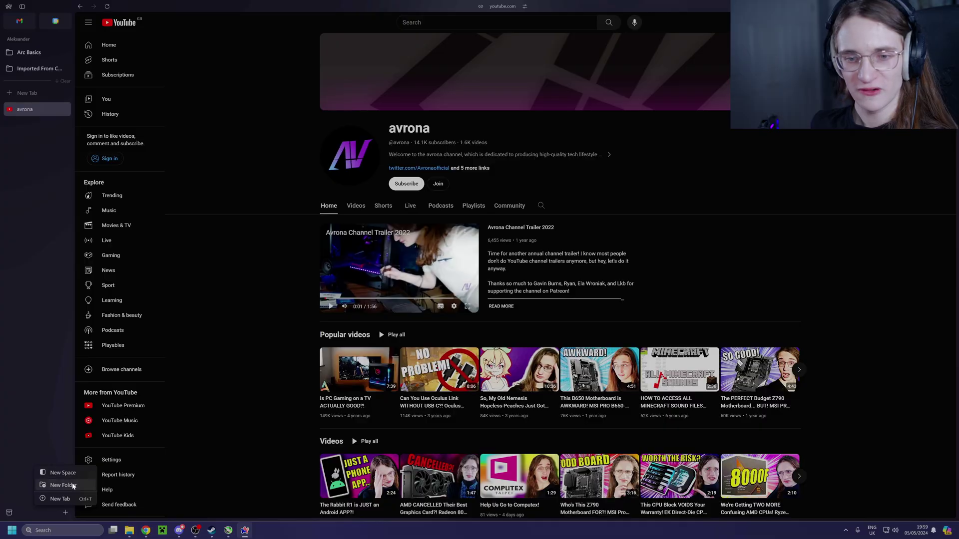
pyautogui.click(72, 474)
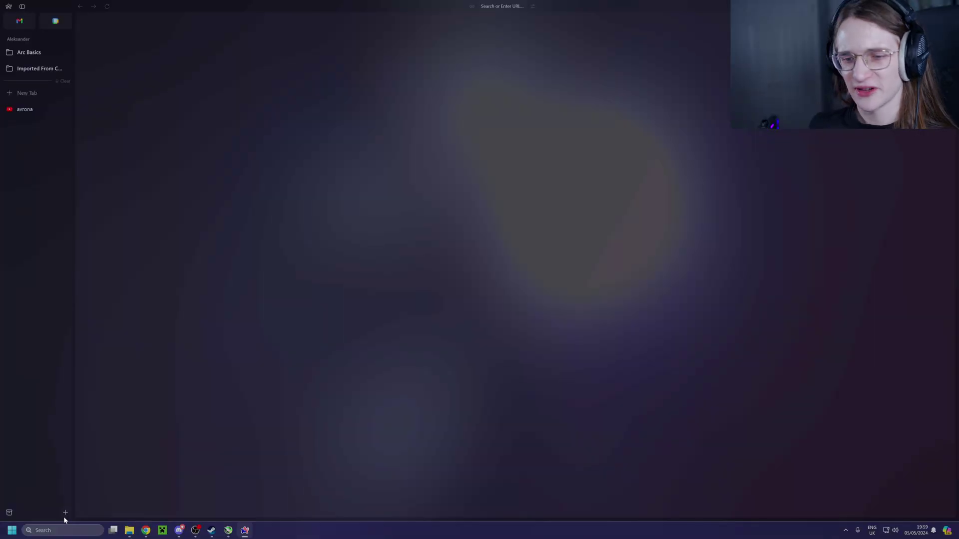
pyautogui.click(65, 513)
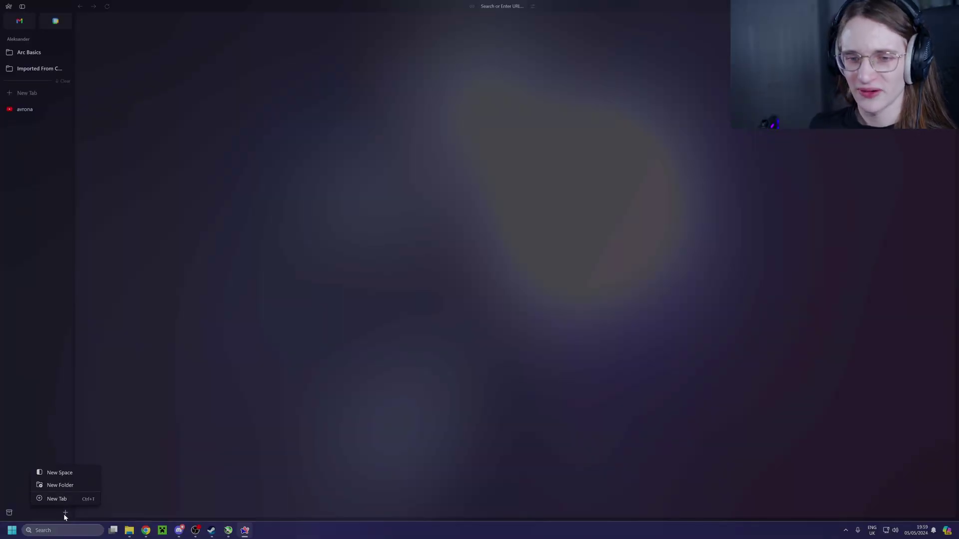
pyautogui.click(67, 486)
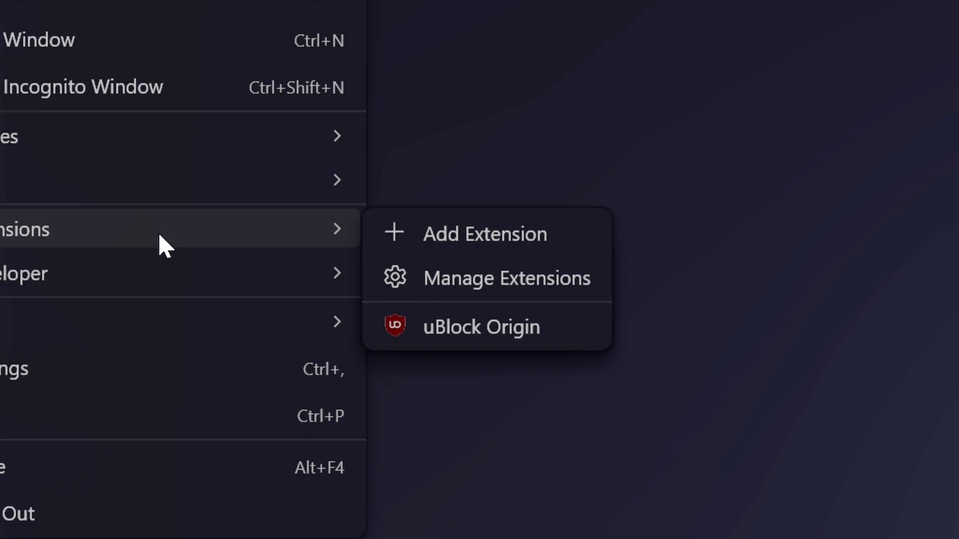
# Show the uBlock Origin extension panel from the Arc menu's Extensions list
pyautogui.click(458, 331)
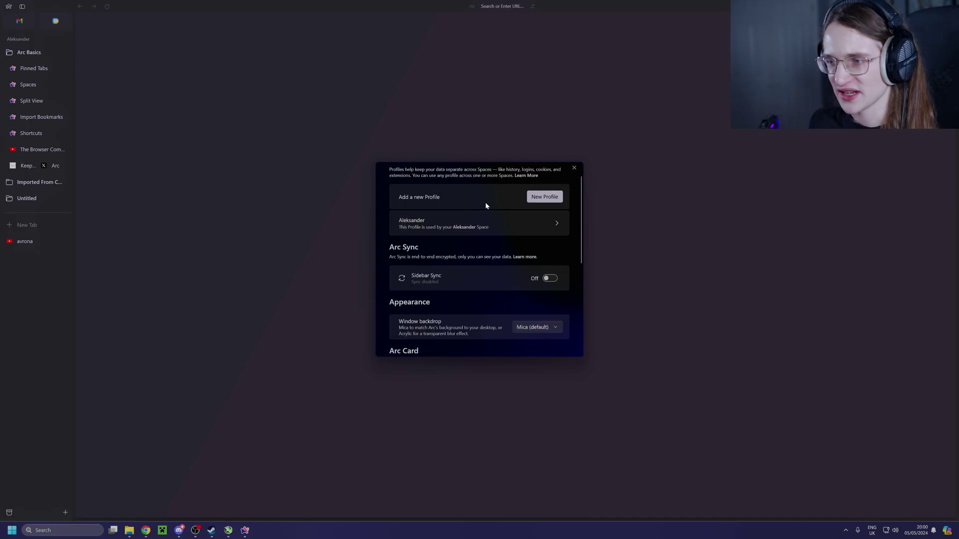
# In Appearance settings, change the Window backdrop dropdown from Mica (default) to Acrylic
pyautogui.scroll(-3, 484, 205)
pyautogui.scroll(3, 484, 206)
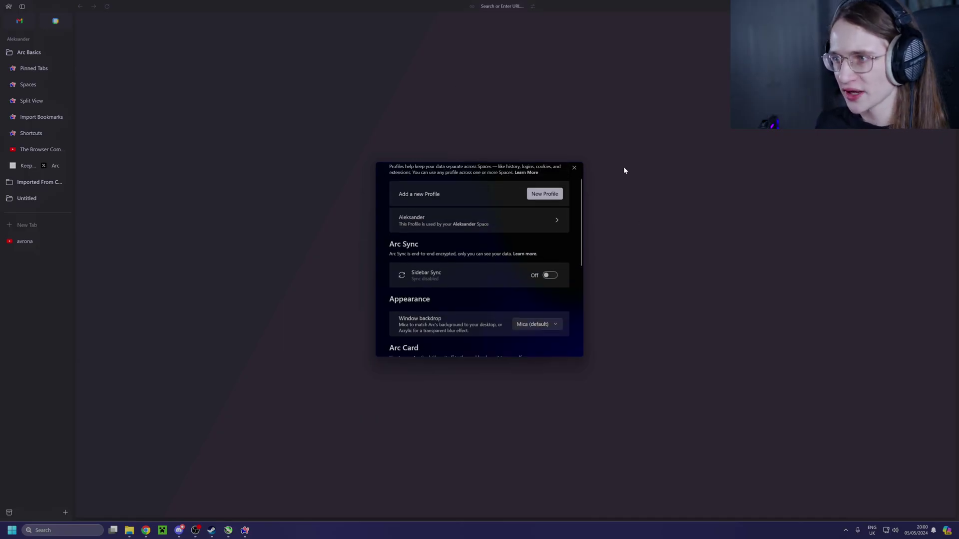
pyautogui.scroll(-2, 490, 239)
pyautogui.scroll(-1, 499, 237)
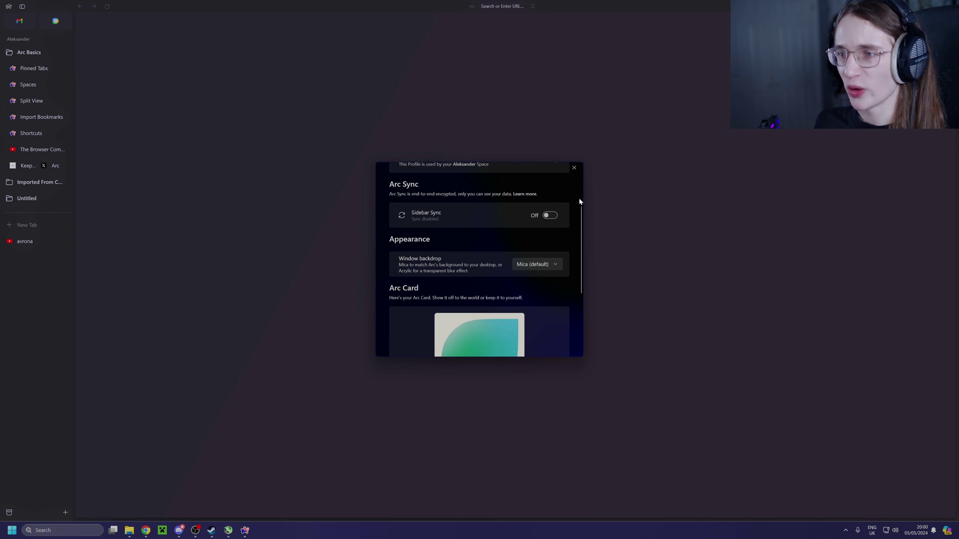
pyautogui.scroll(-4, 424, 295)
pyautogui.scroll(5, 480, 257)
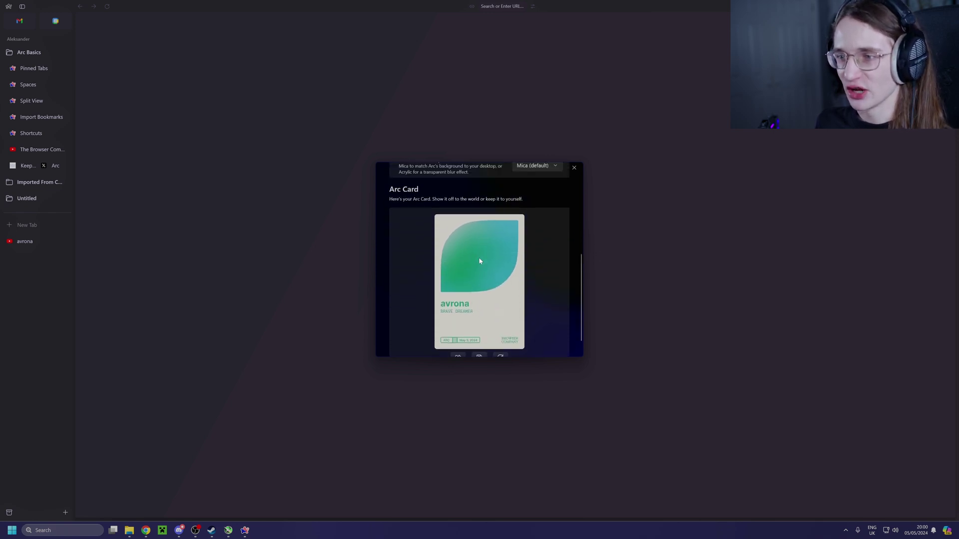
pyautogui.scroll(2, 480, 257)
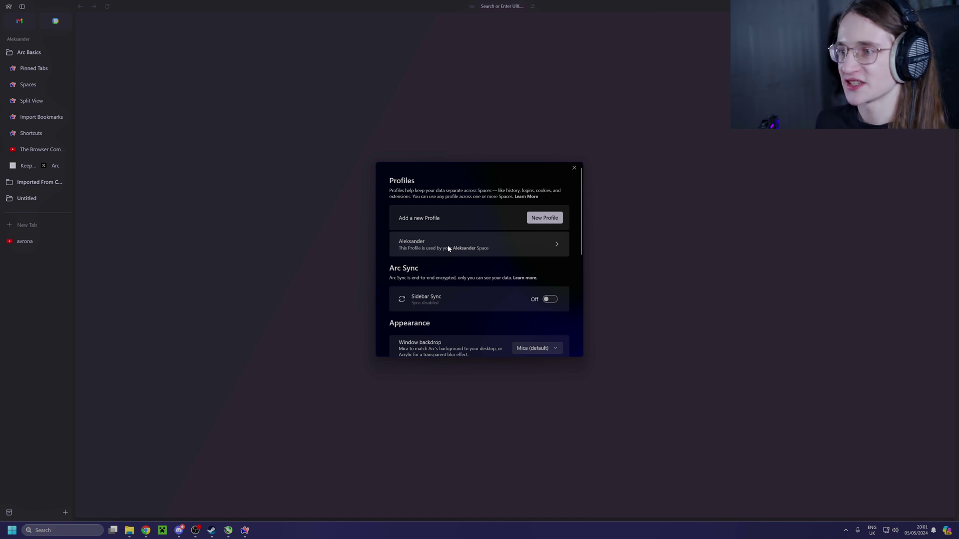
pyautogui.scroll(-2, 450, 252)
pyautogui.click(537, 288)
pyautogui.click(549, 305)
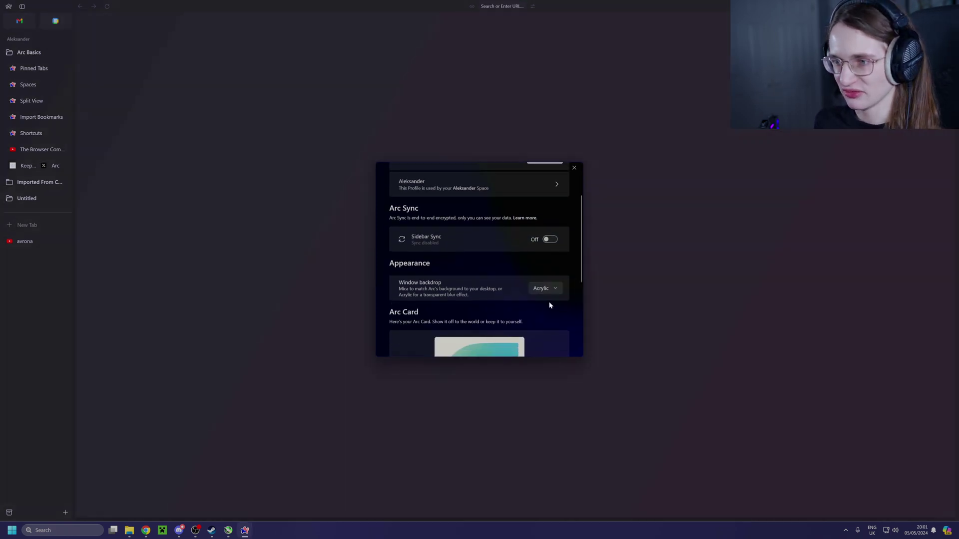
pyautogui.click(560, 274)
pyautogui.click(549, 290)
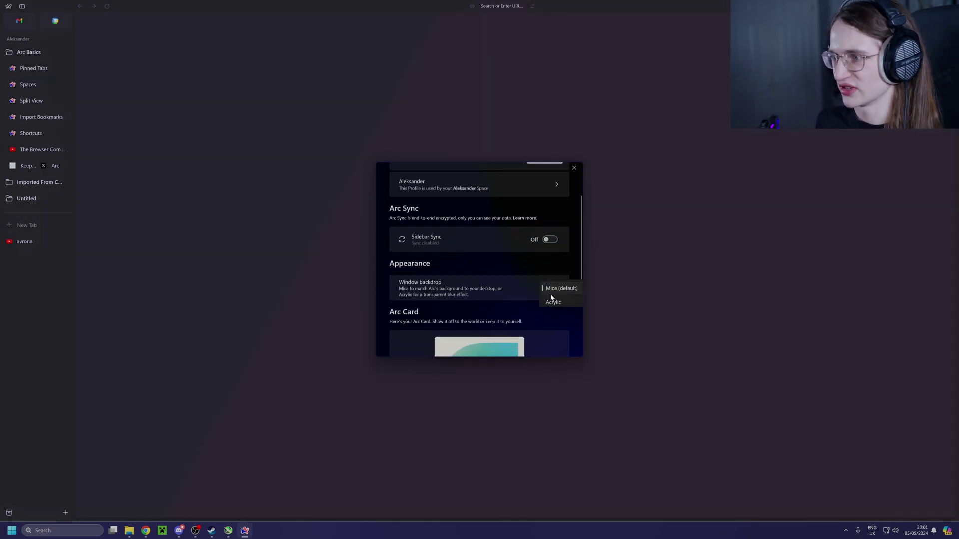
pyautogui.click(552, 303)
# Review the remaining settings and close the Settings window
pyautogui.scroll(-4, 552, 301)
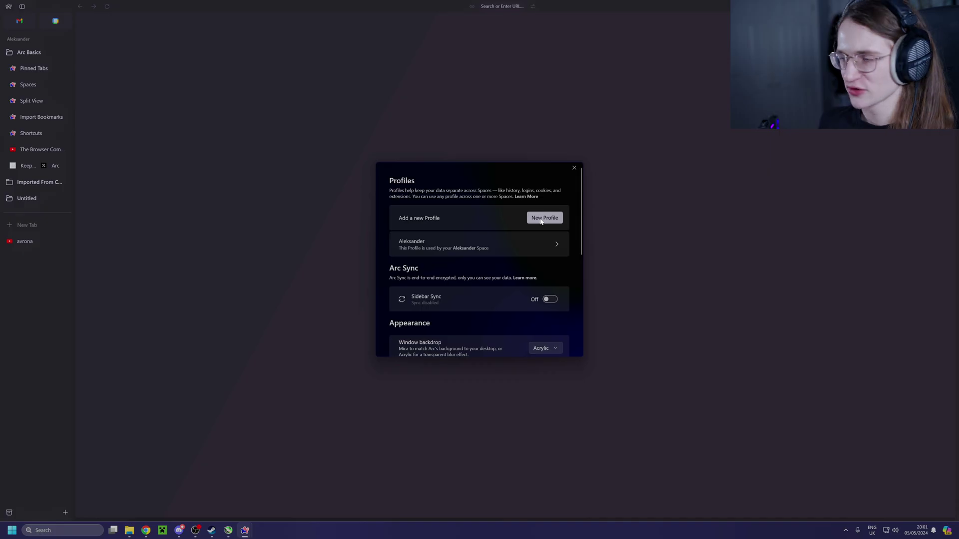
pyautogui.scroll(-1, 541, 222)
pyautogui.scroll(-5, 541, 222)
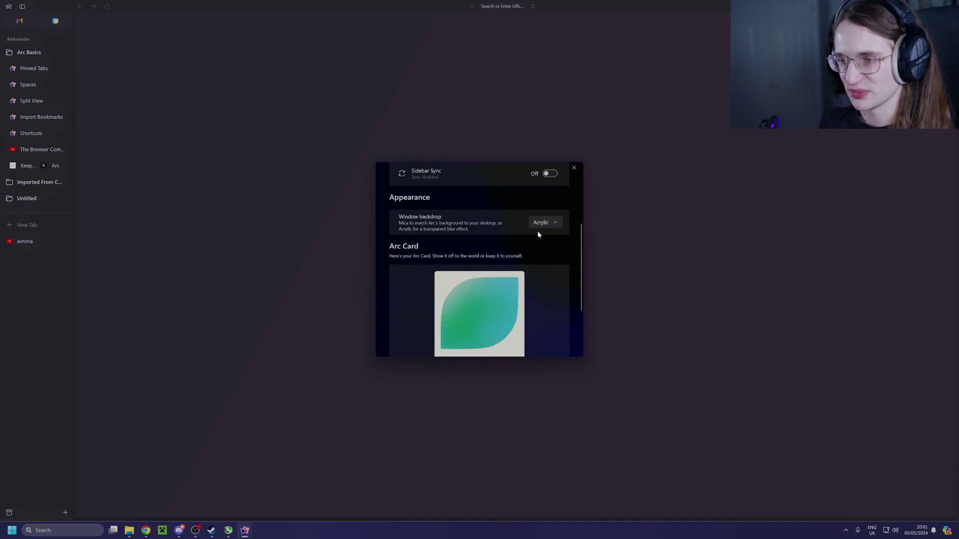
pyautogui.scroll(5, 537, 233)
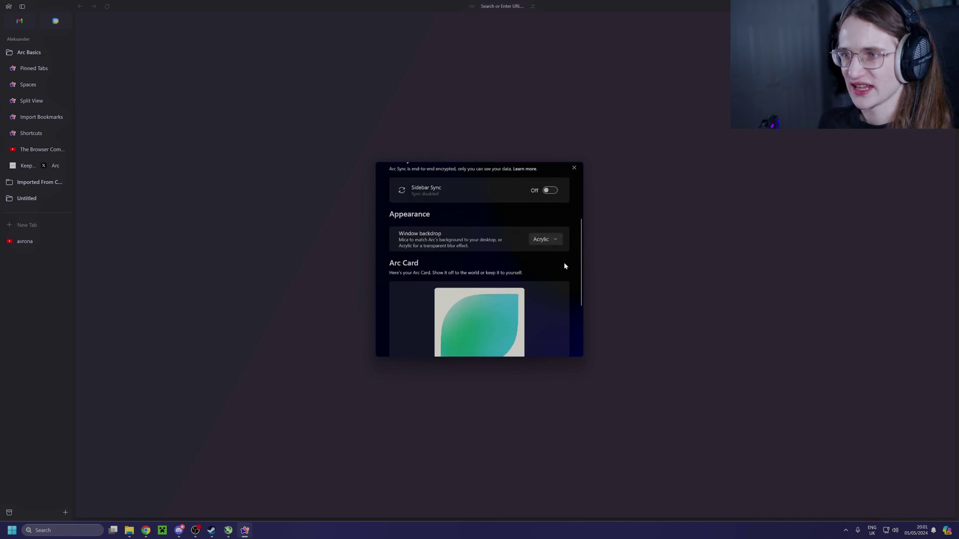
pyautogui.click(575, 168)
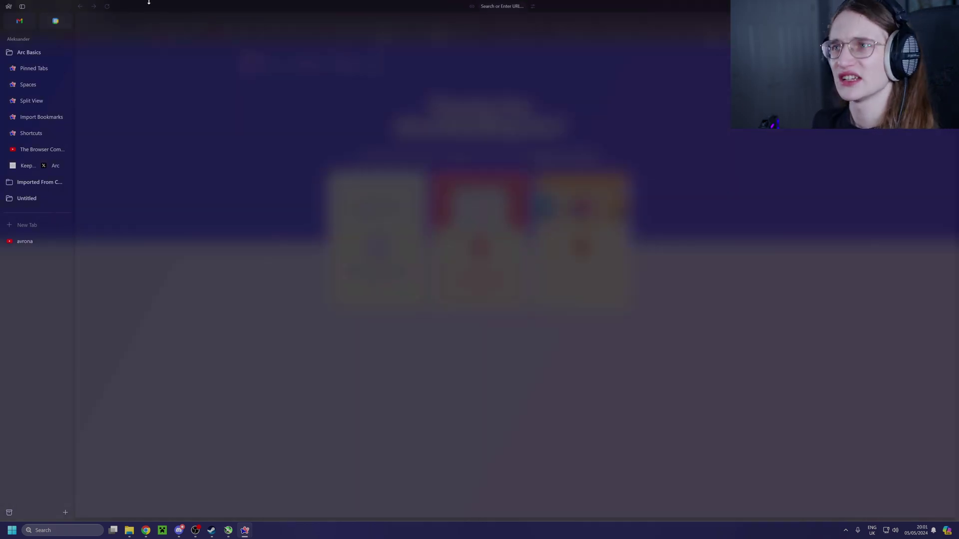